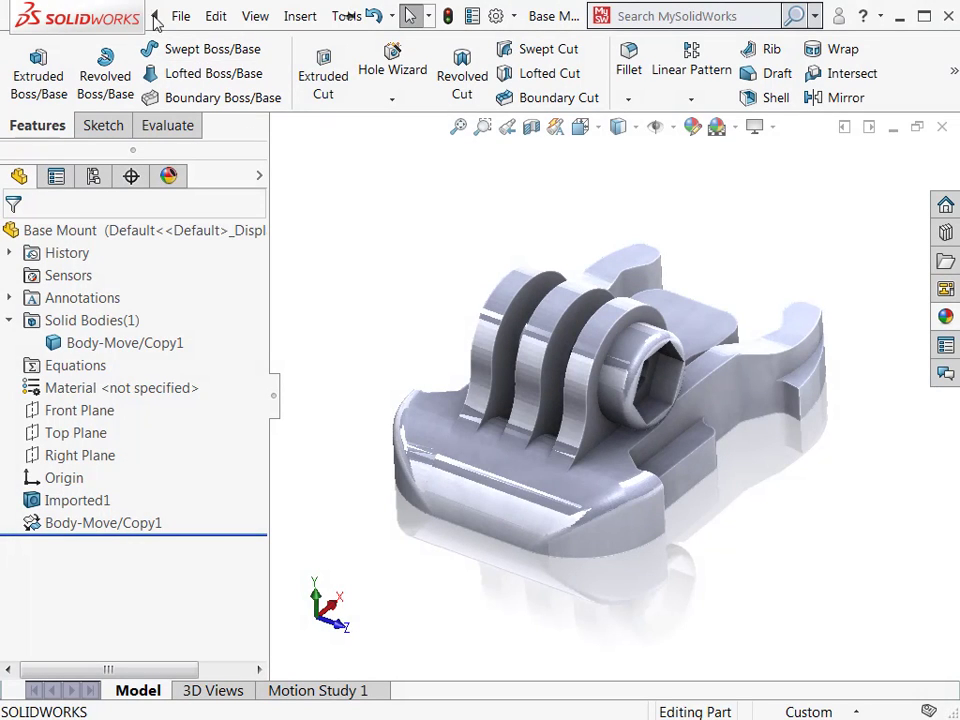
Step: Try an STL export of the Base Mount part to preview its mesh, and decline saving the file
click(181, 17)
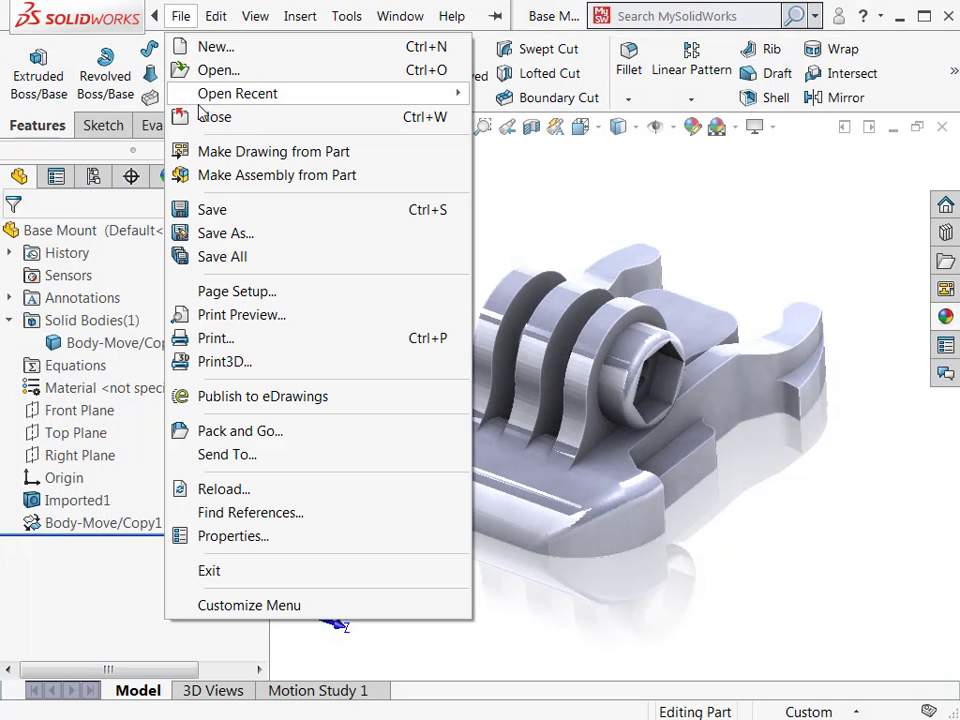
click(210, 232)
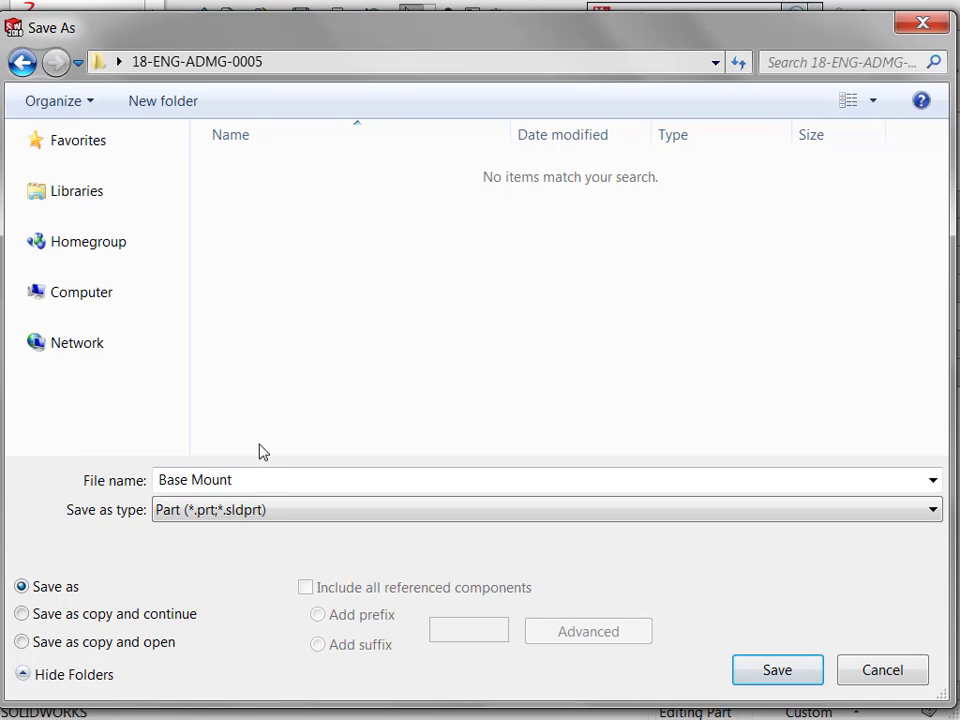
click(272, 516)
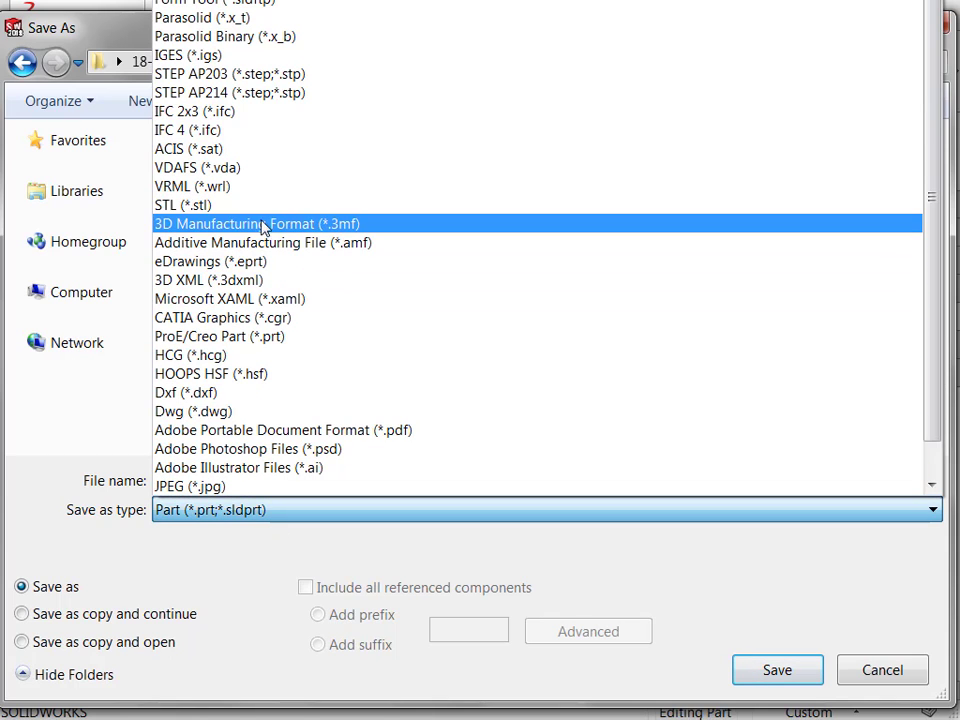
click(262, 207)
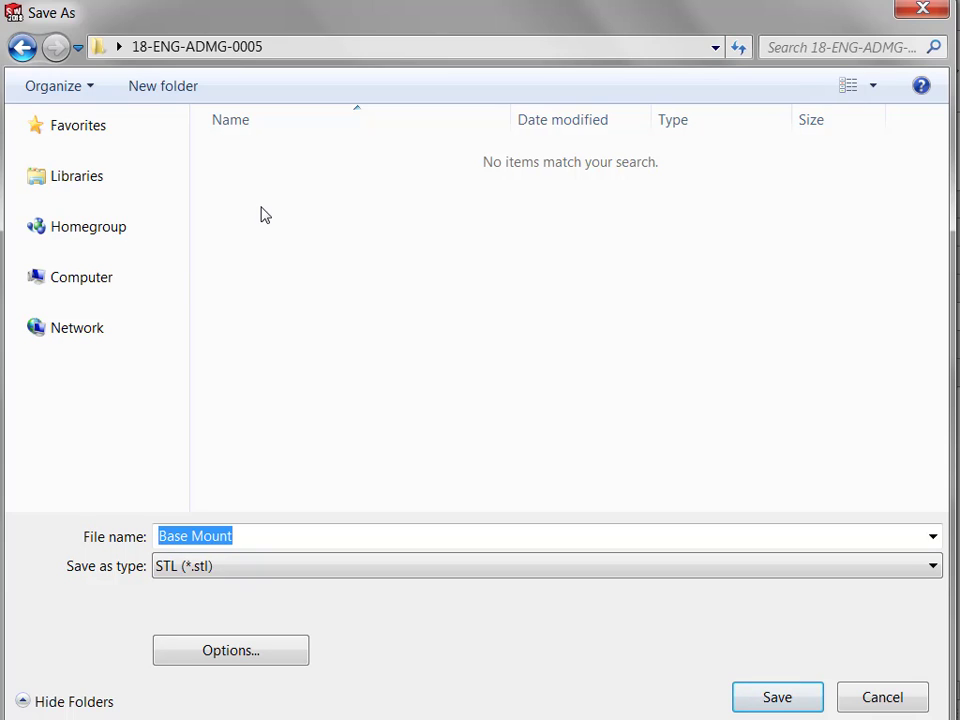
click(755, 702)
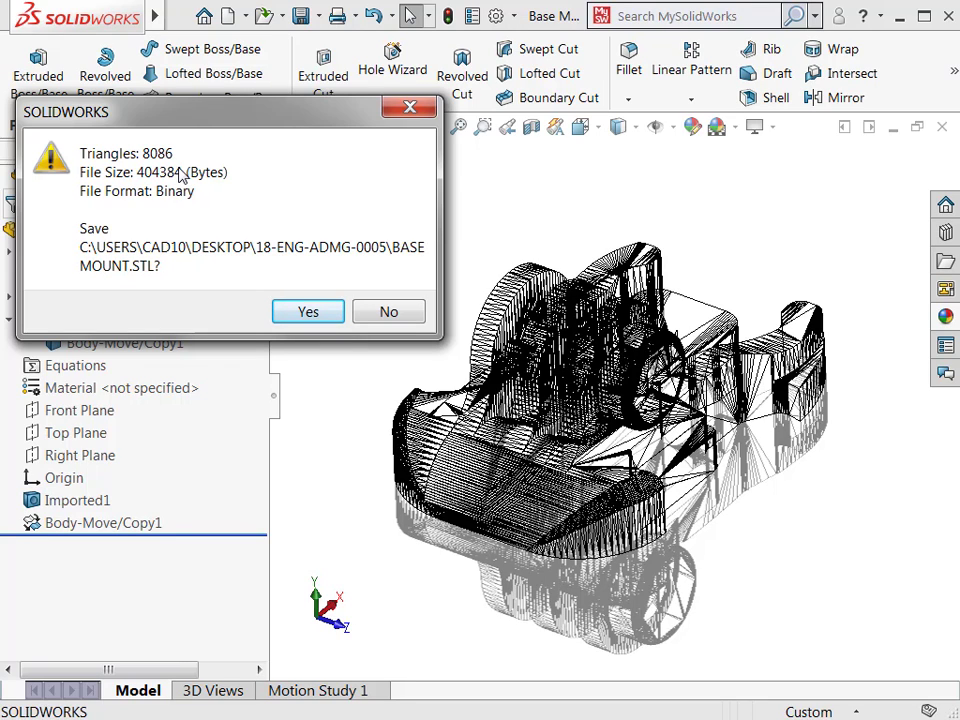
click(386, 313)
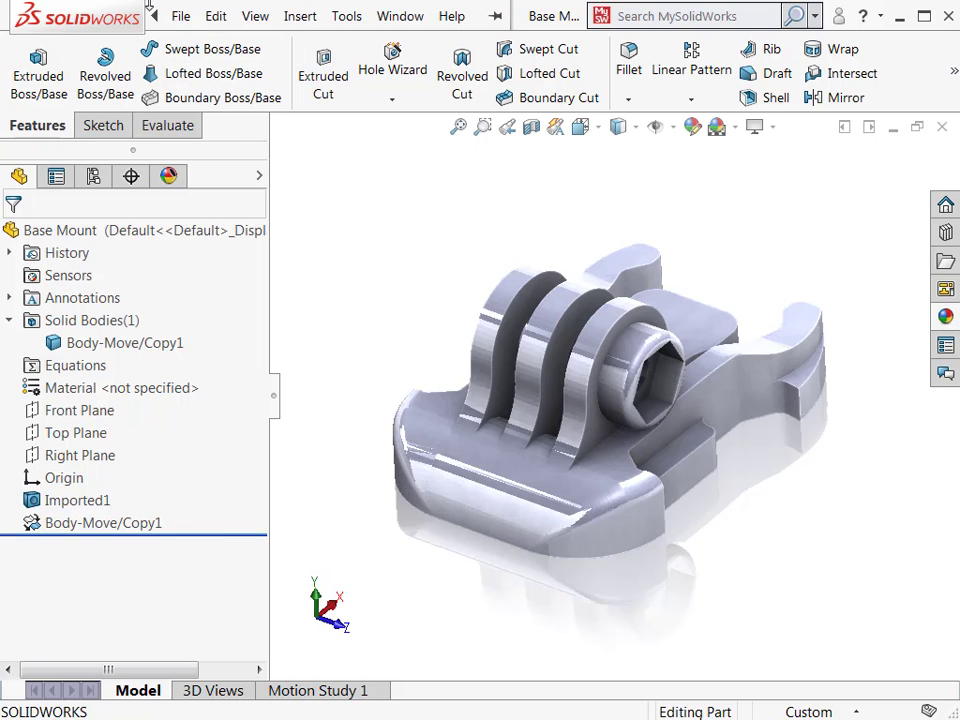
Step: Set up another STL export of Base Mount with Fine resolution and the preview before saving enabled
click(181, 16)
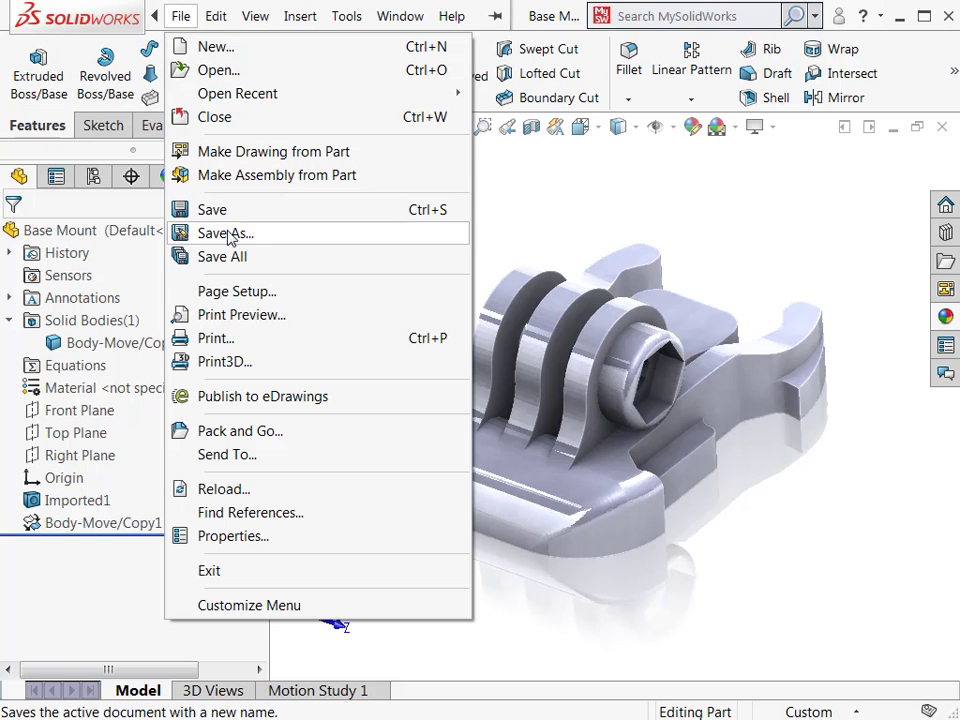
click(228, 234)
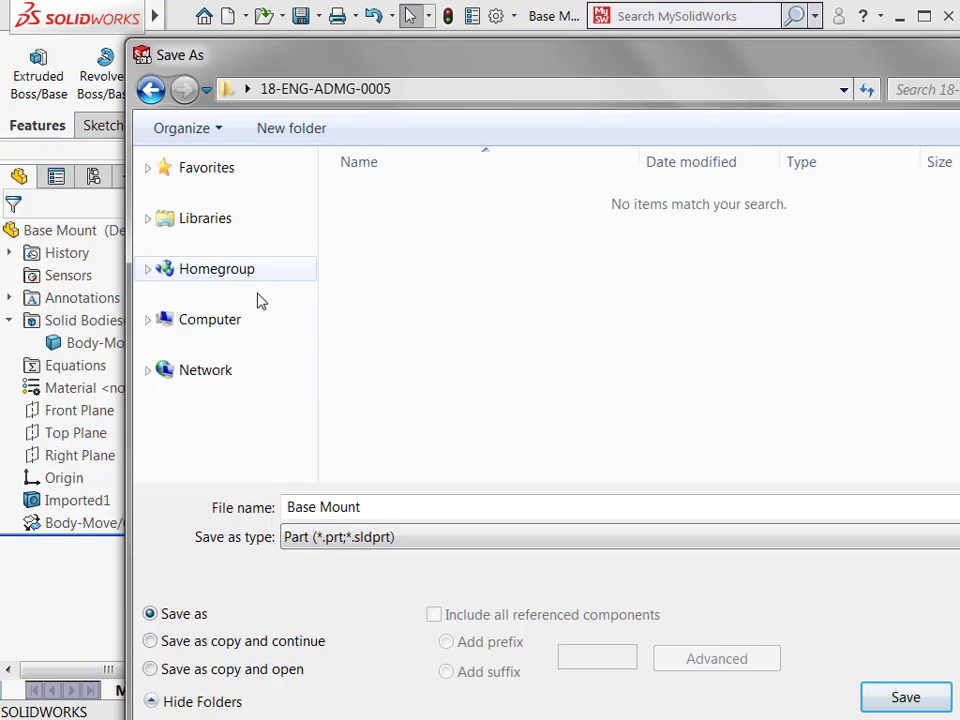
click(381, 540)
click(359, 240)
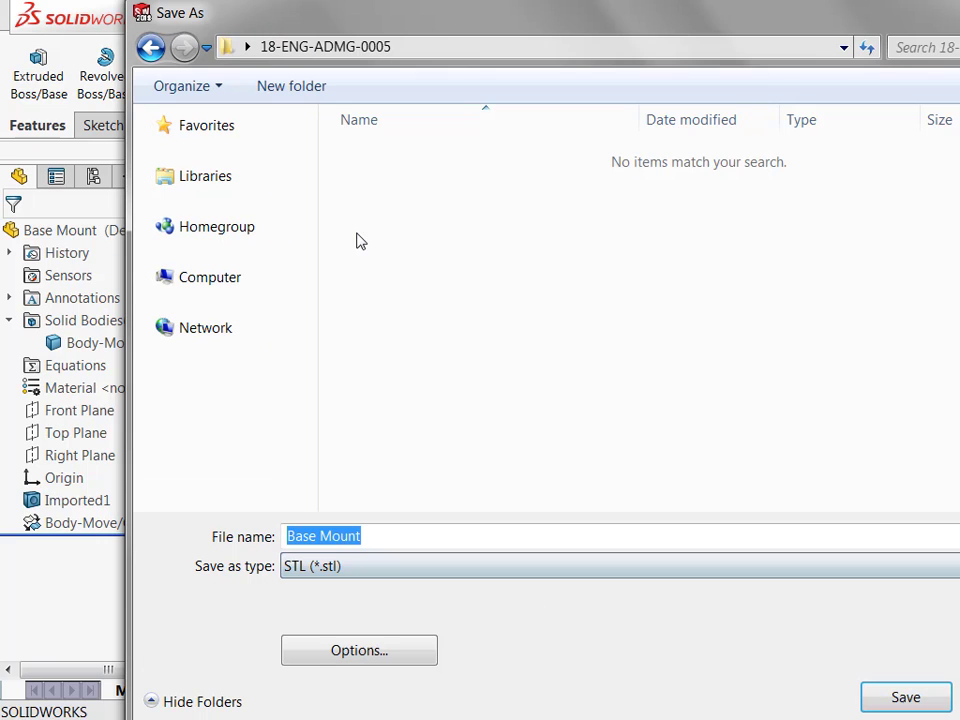
click(346, 651)
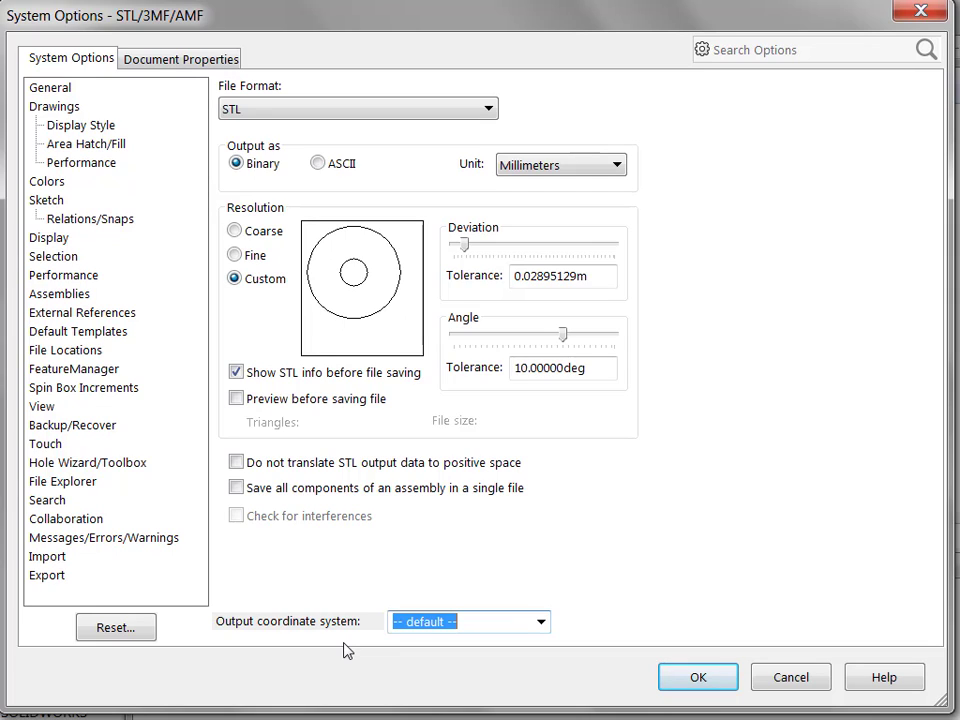
click(235, 256)
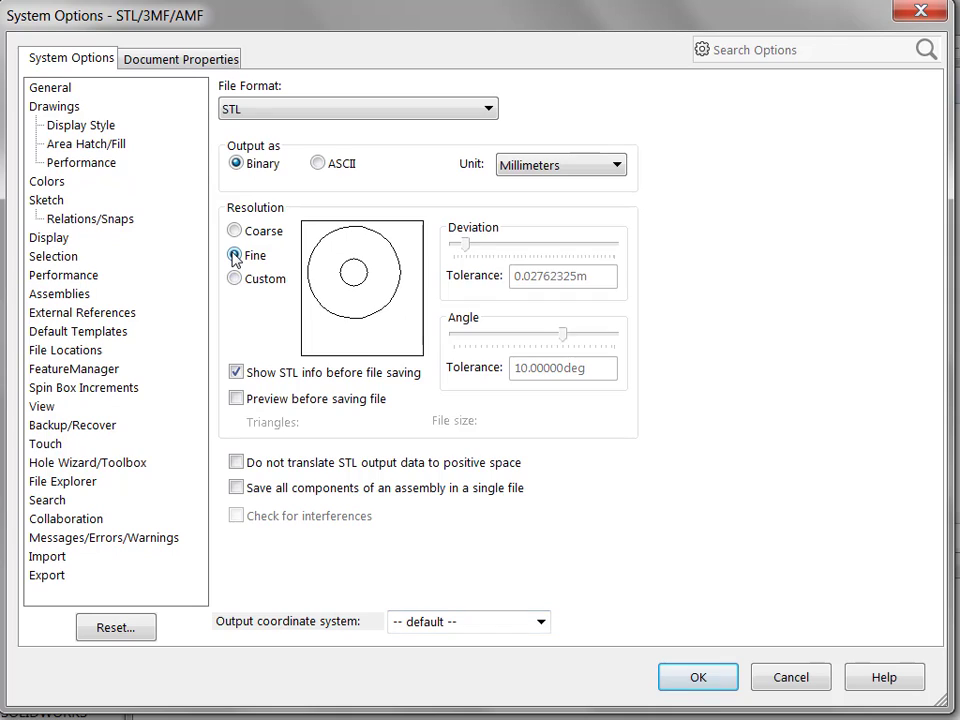
click(236, 399)
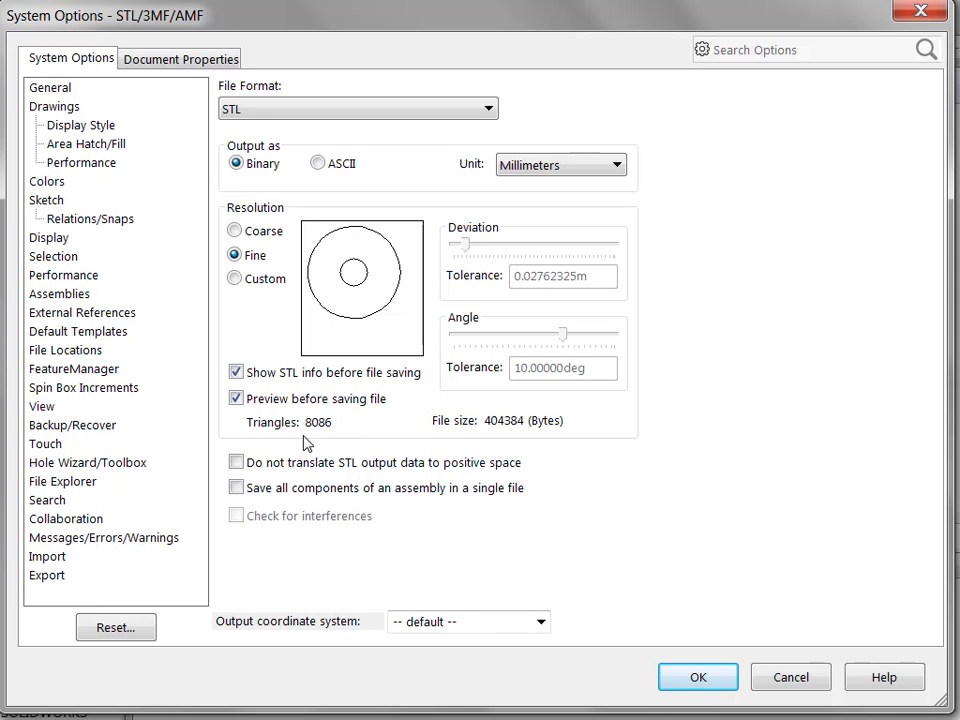
Step: Switch the STL resolution to Custom with a deviation tolerance of 0.01645319 m, and save the STL file
click(235, 283)
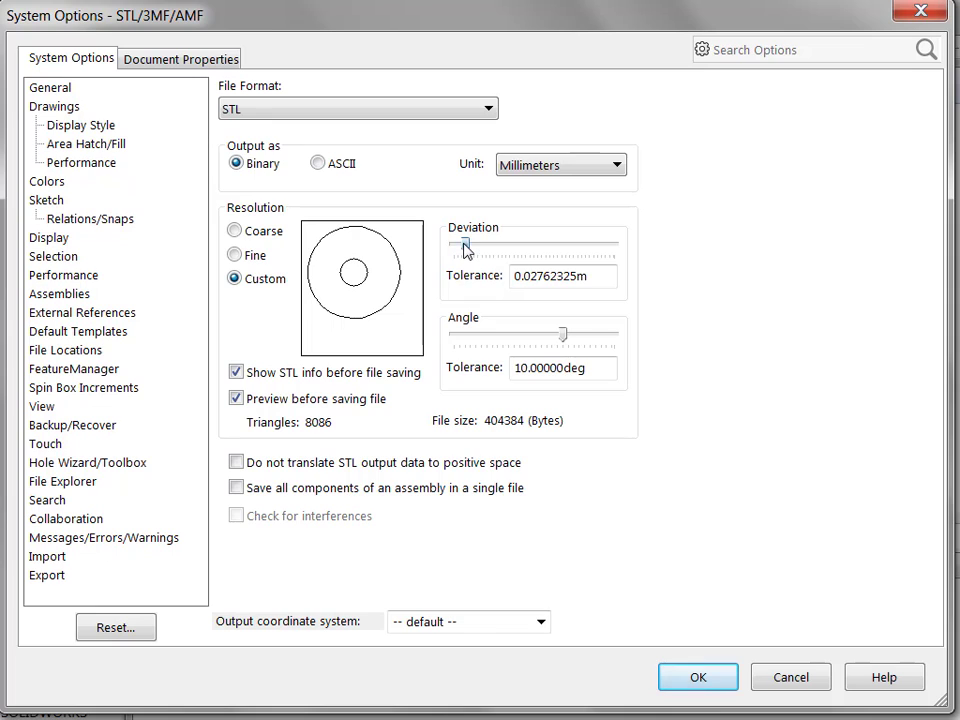
mouse_move(465, 249)
mouse_down()
mouse_move(485, 250)
mouse_move(469, 251)
mouse_move(477, 251)
mouse_up()
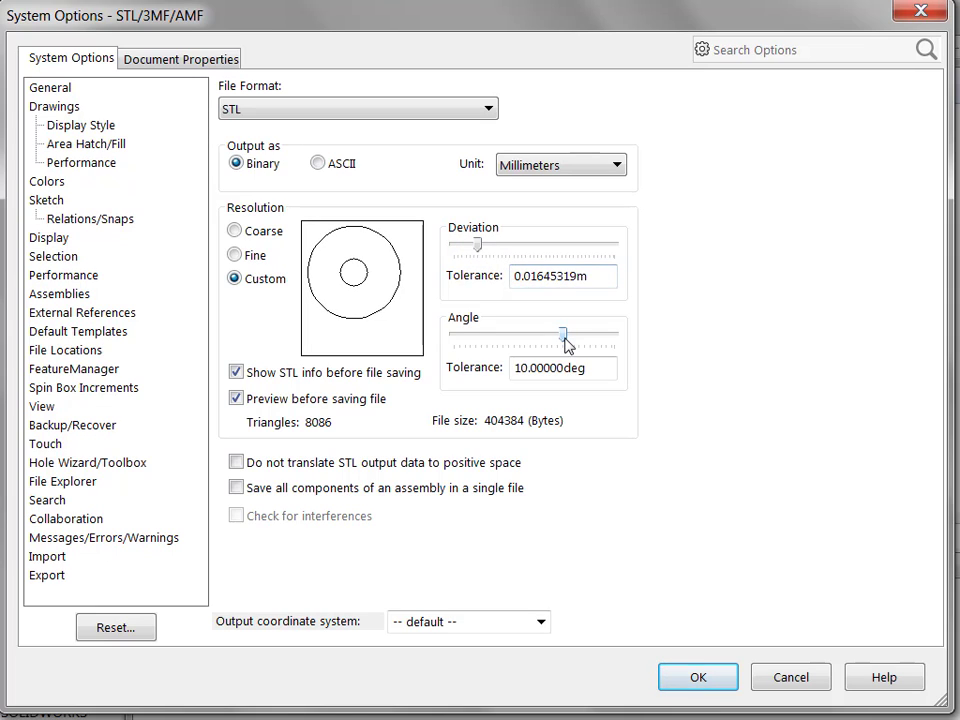
mouse_move(563, 336)
mouse_down()
mouse_move(506, 338)
mouse_move(579, 339)
mouse_move(565, 342)
mouse_up()
click(701, 674)
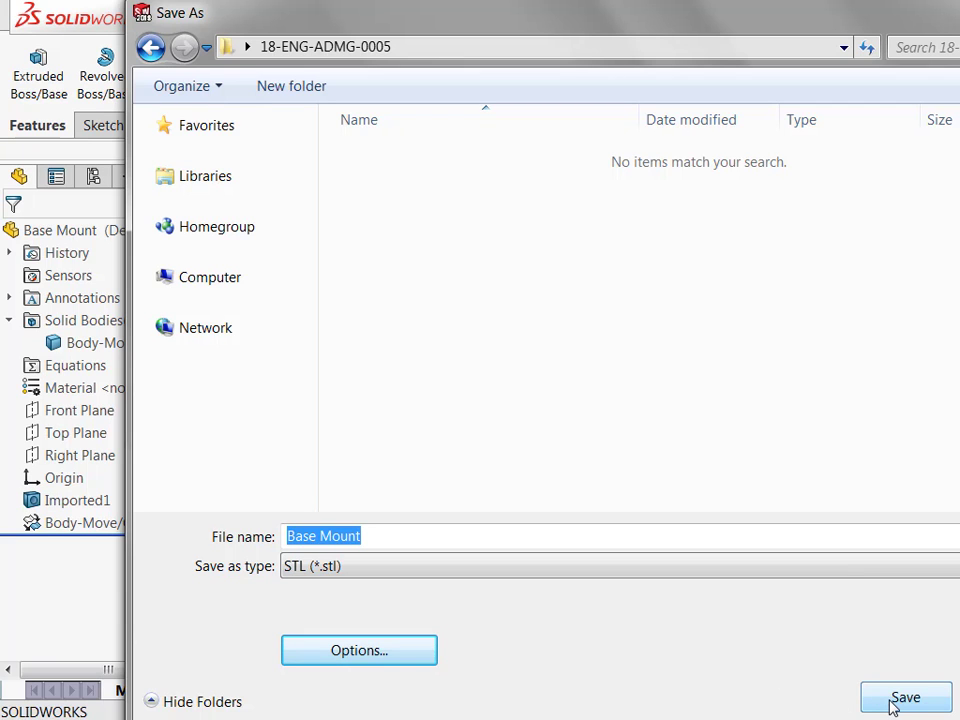
click(904, 698)
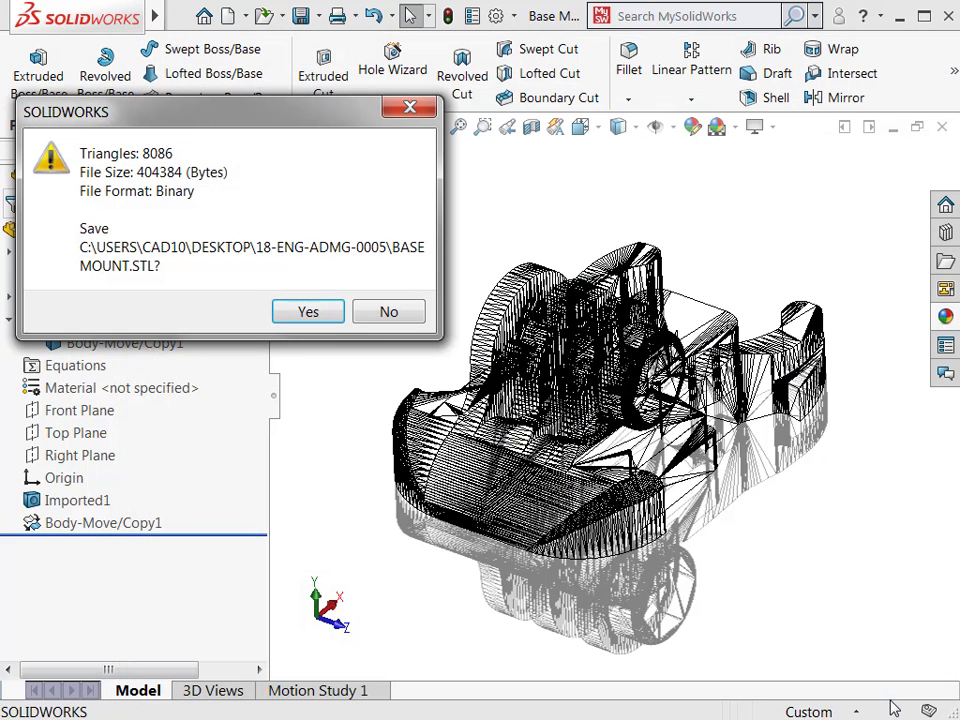
click(308, 313)
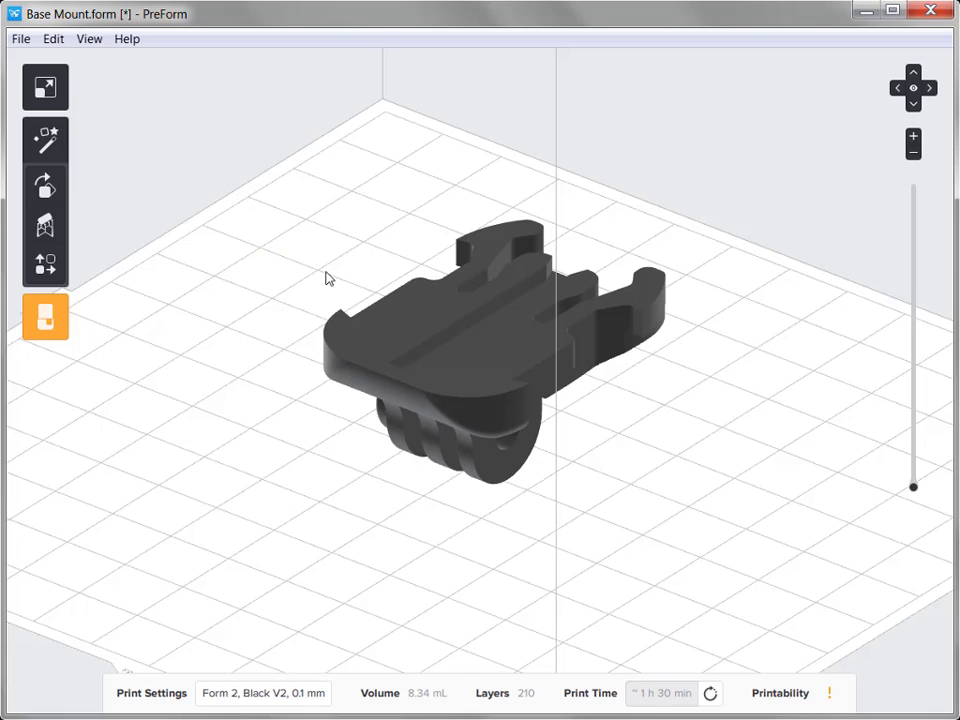
Step: In PreForm, automatically orient and support the mount without sending a print job, and move it toward the middle of the build platform
click(388, 331)
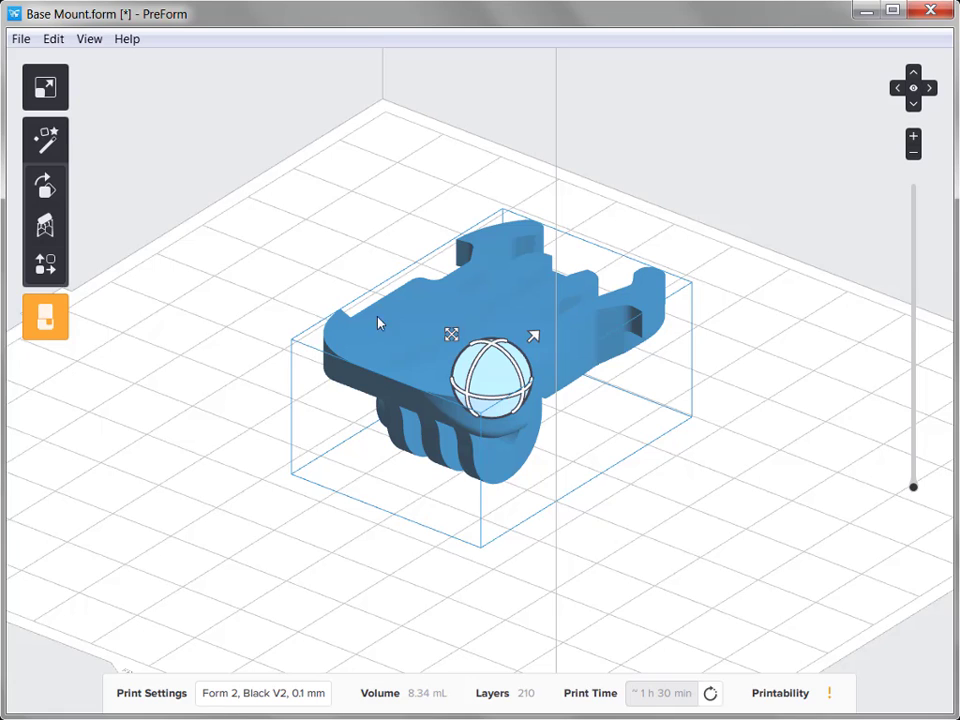
click(47, 137)
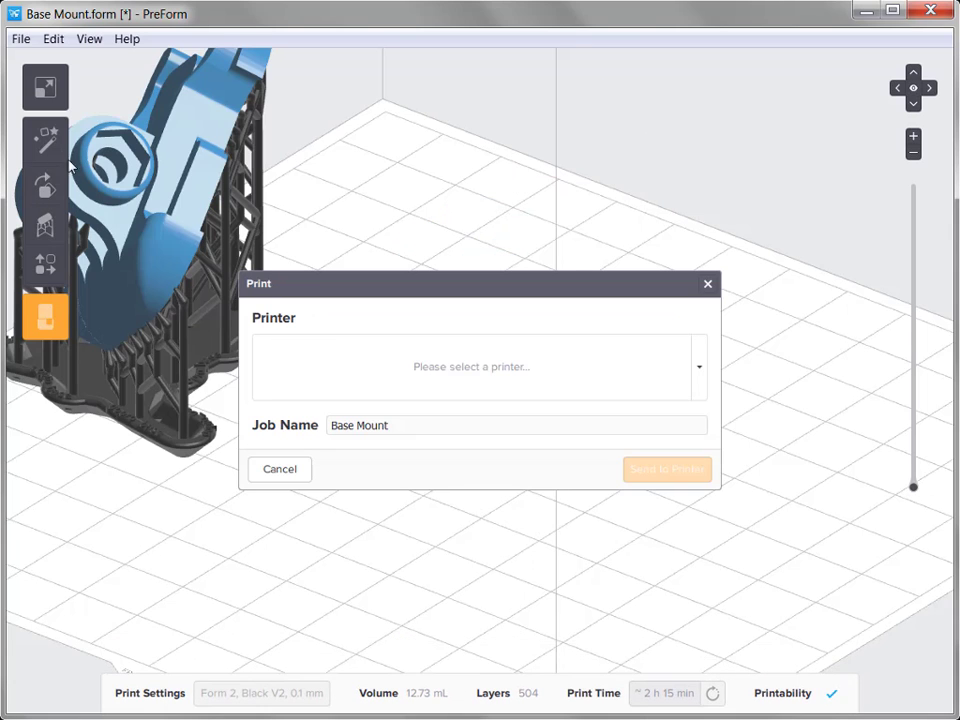
click(266, 469)
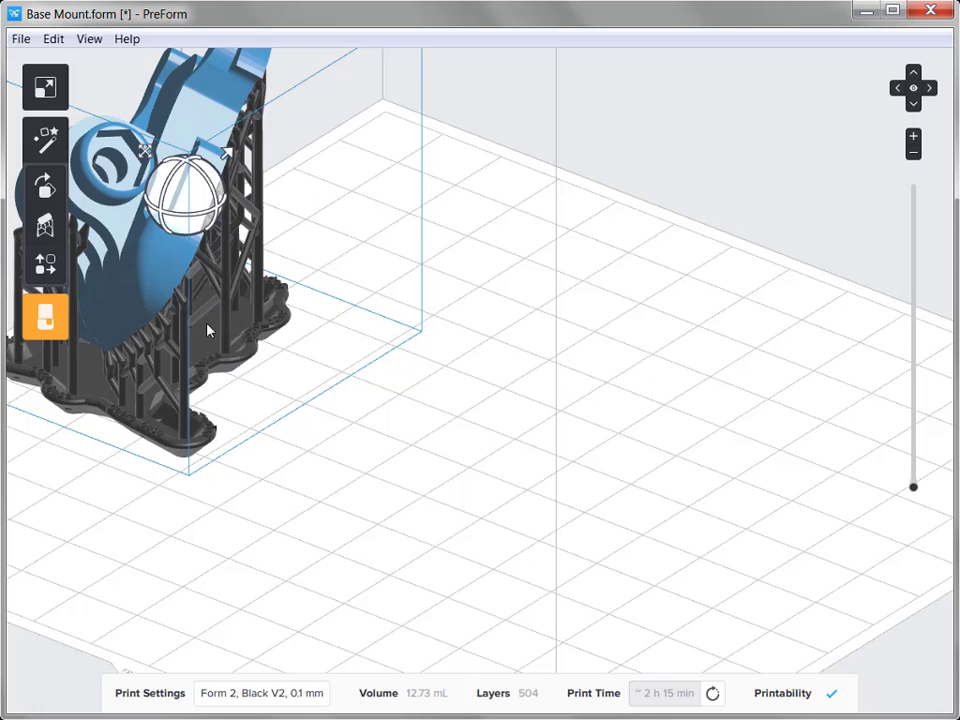
drag(145, 150, 456, 268)
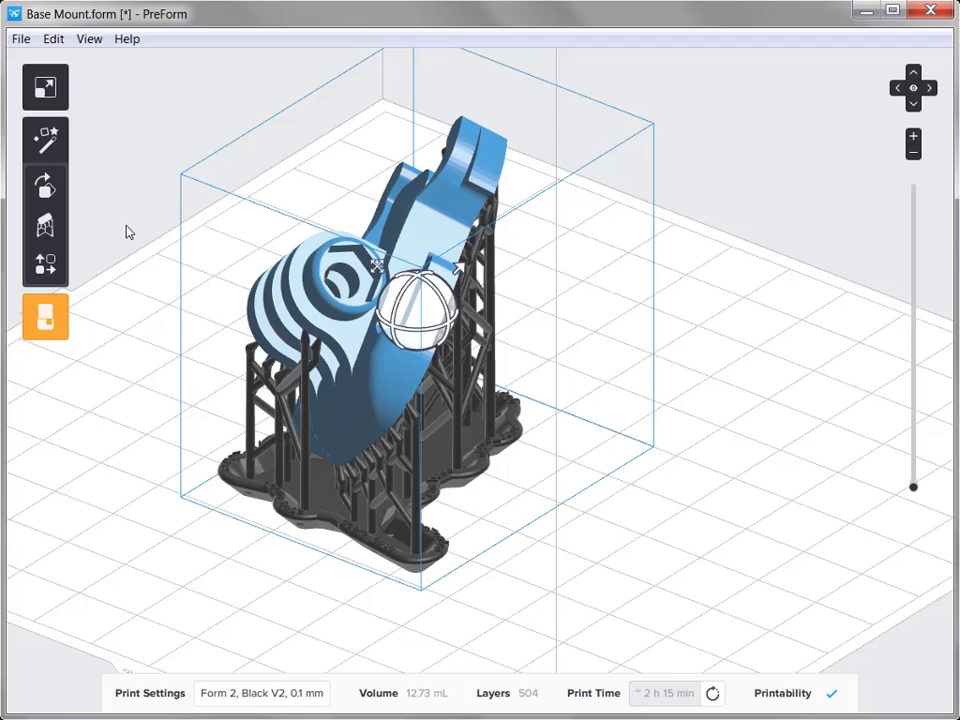
Step: Rotate the mount 30° about the X axis and generate supports for it
click(46, 188)
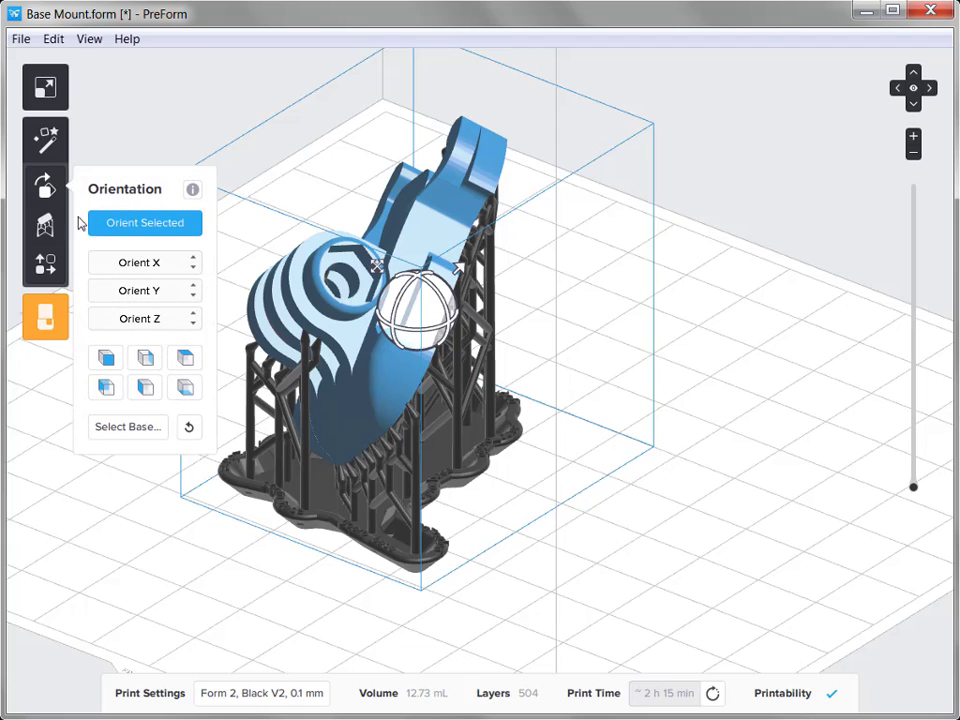
click(170, 260)
text(30)
key(Return)
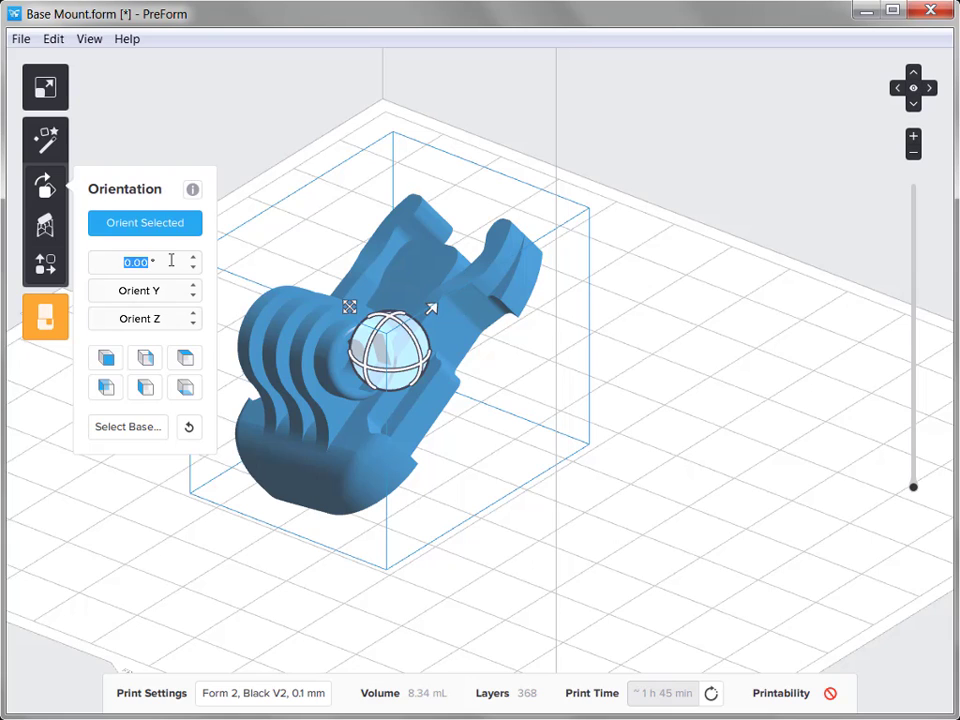
click(44, 226)
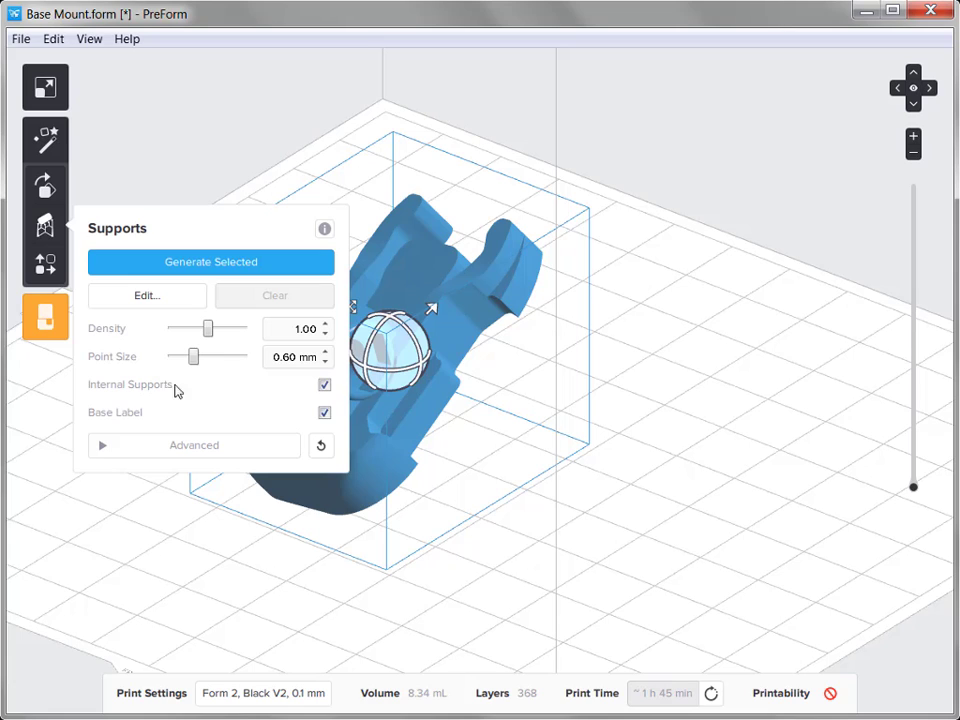
click(184, 263)
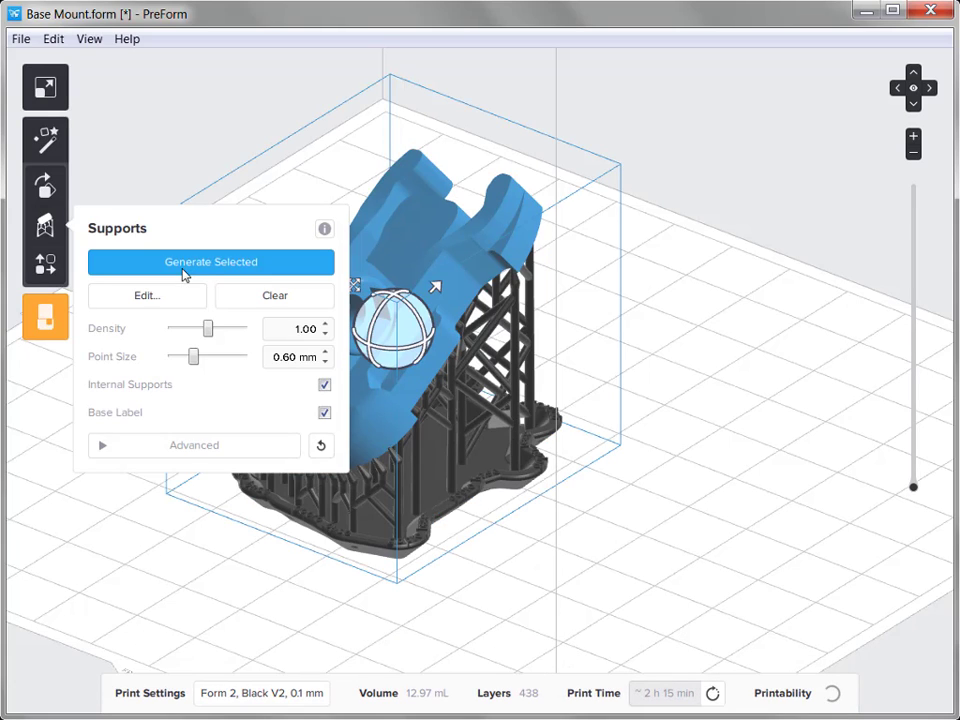
Step: Using the layout view, move the supported mount closer to the centre of the build platform, and inspect it in 3D
click(45, 264)
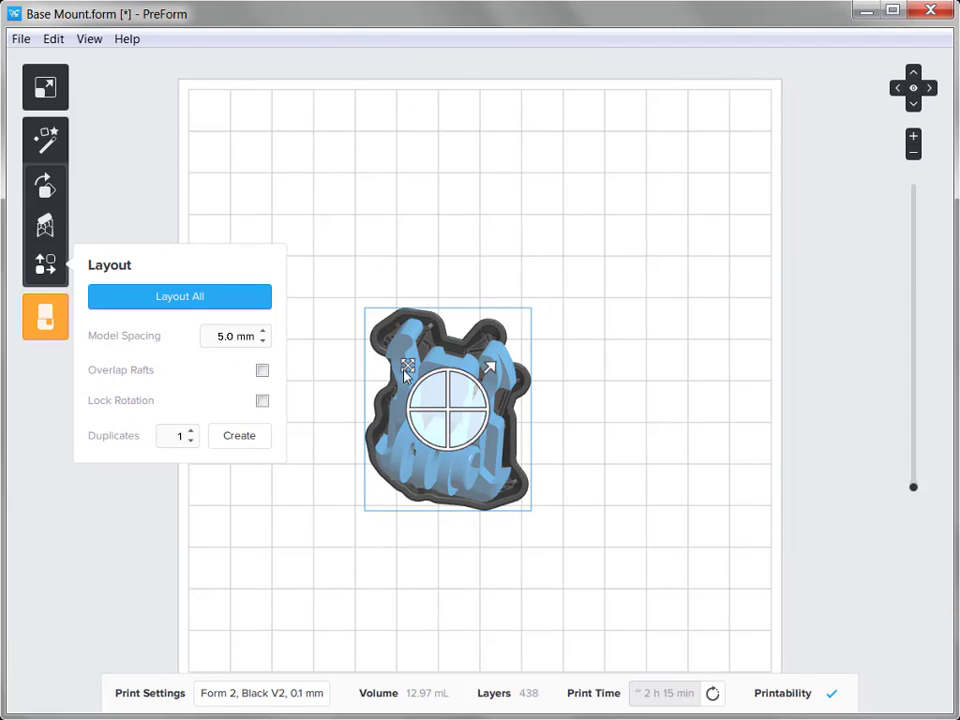
drag(407, 368, 431, 337)
click(44, 256)
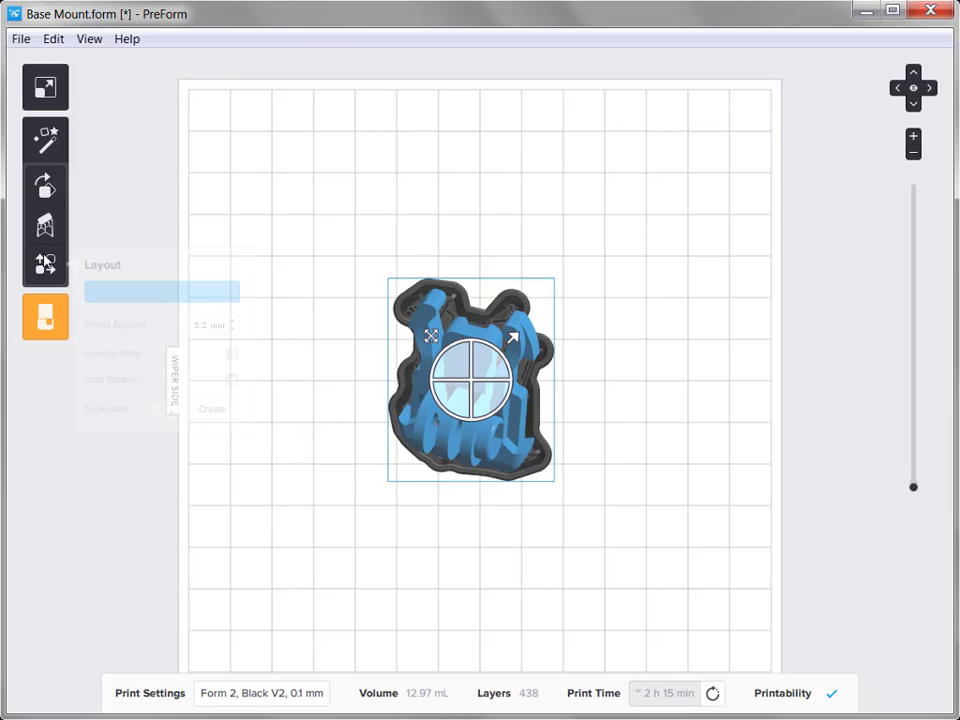
right_drag(116, 379, 360, 169)
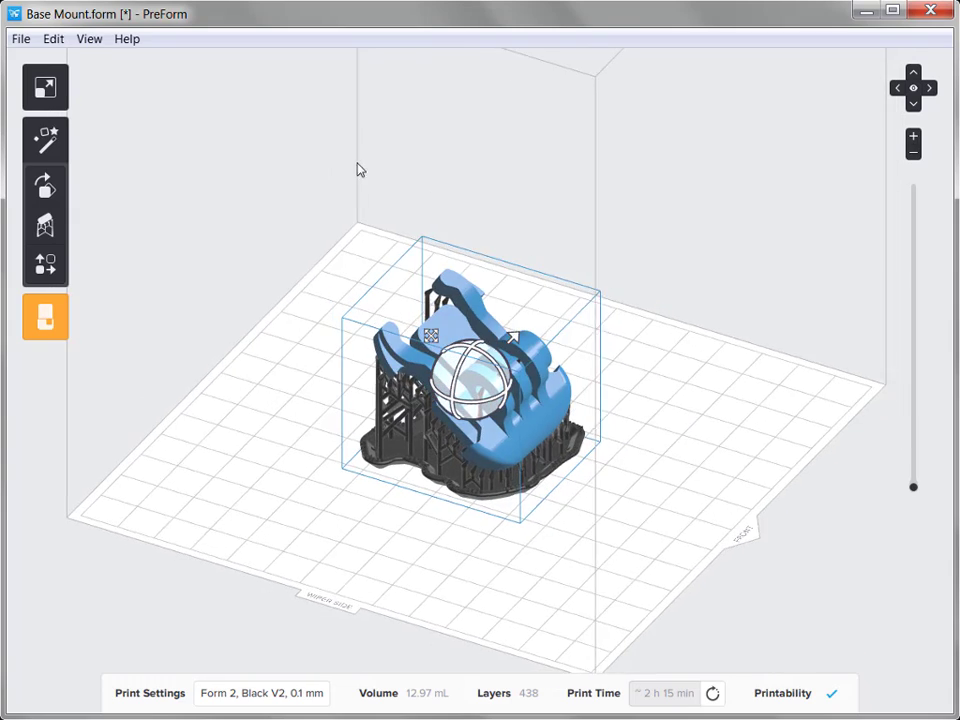
scroll(526, 502, up, 3)
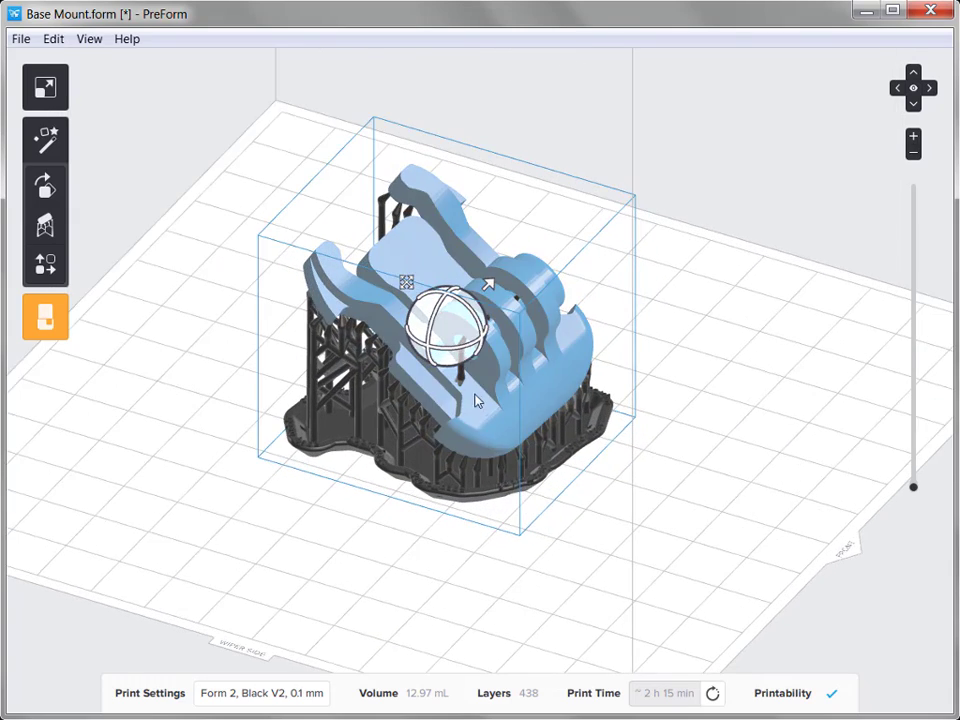
scroll(472, 393, up, 3)
click(260, 541)
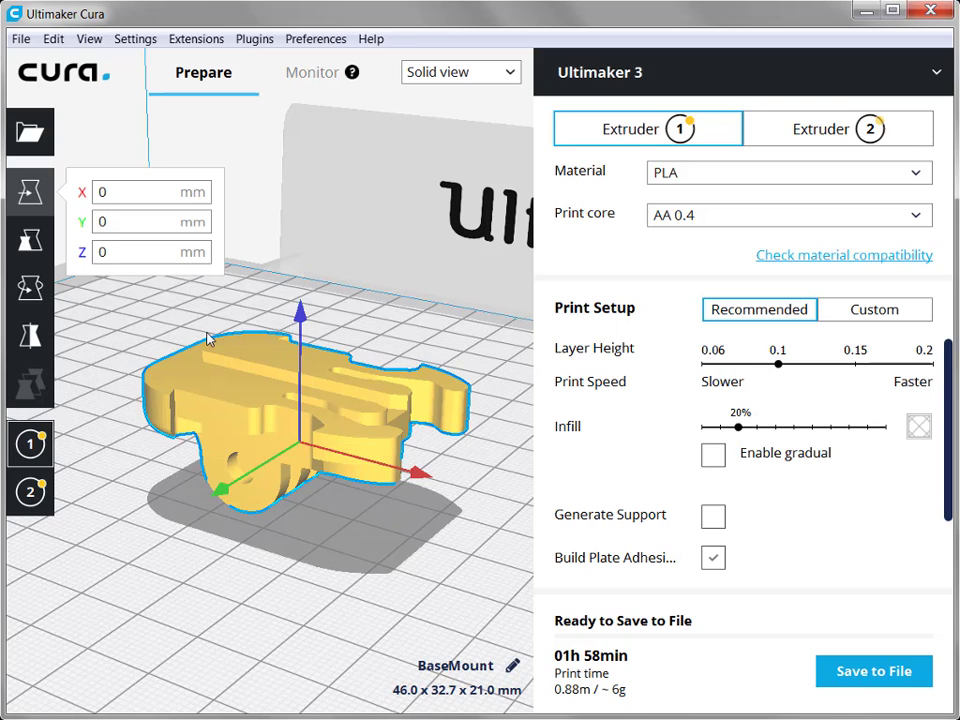
Step: In Ultimaker Cura, flip BaseMount so its prongs point up, and lay its base flat on the build plate
click(28, 288)
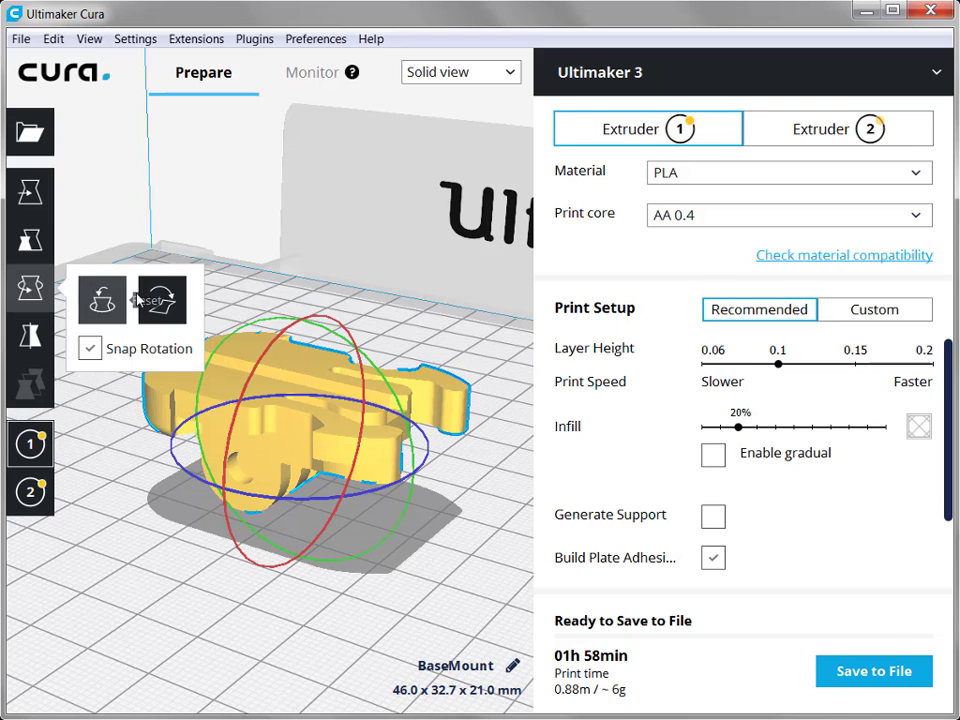
drag(248, 330, 306, 615)
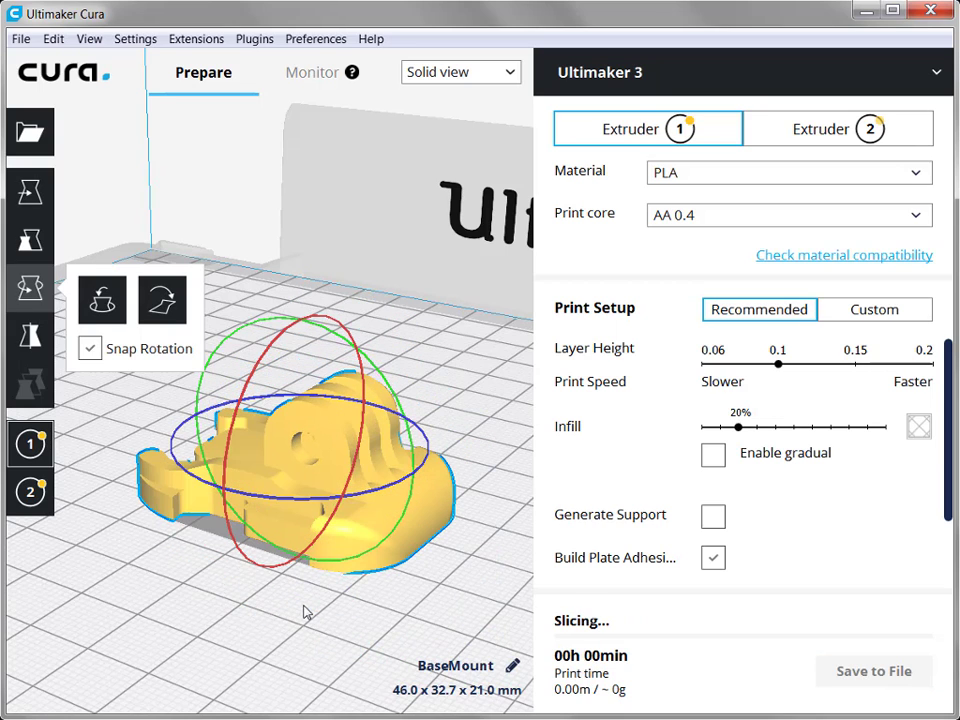
click(158, 297)
click(41, 289)
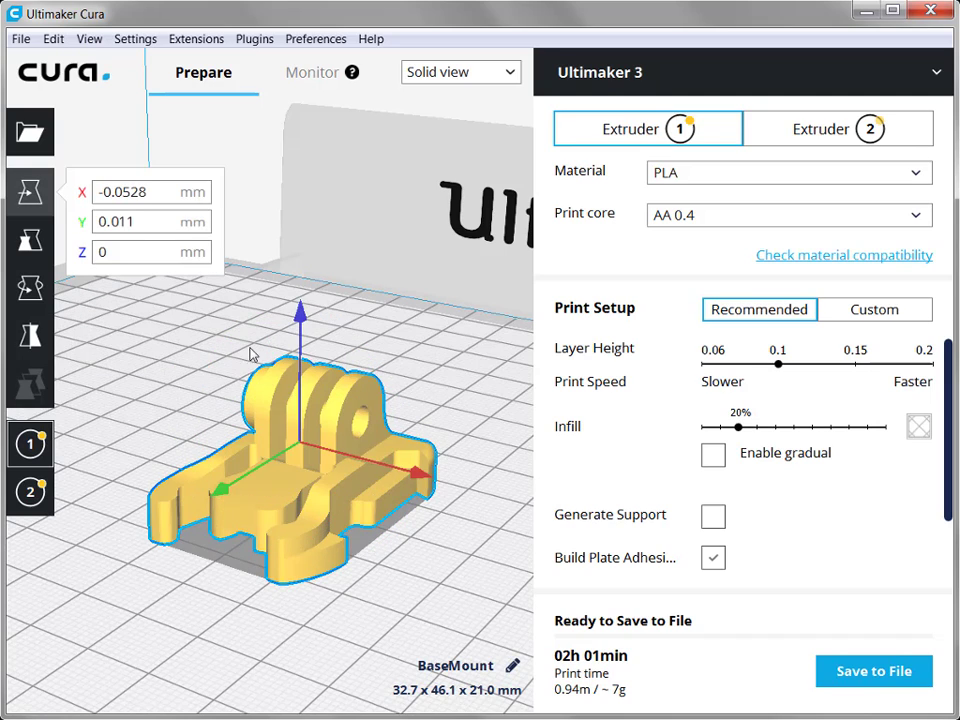
Step: Deselect the model and enable support generation for the print
click(230, 428)
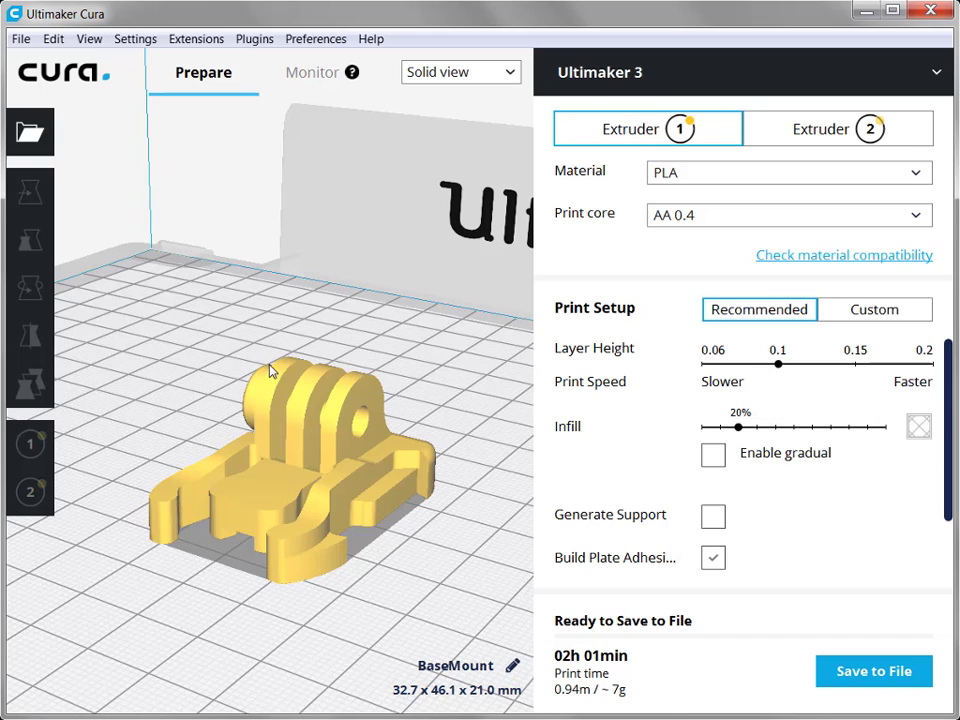
click(725, 515)
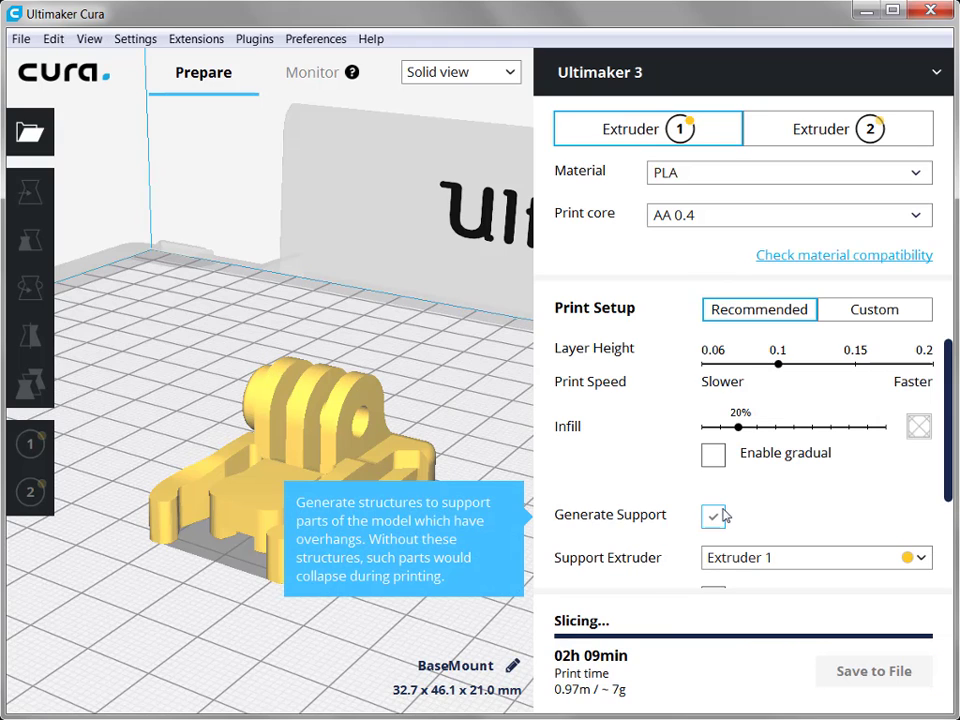
Step: Check the available printers, keep the layer height at 0.1, and set the infill to 30%
click(728, 66)
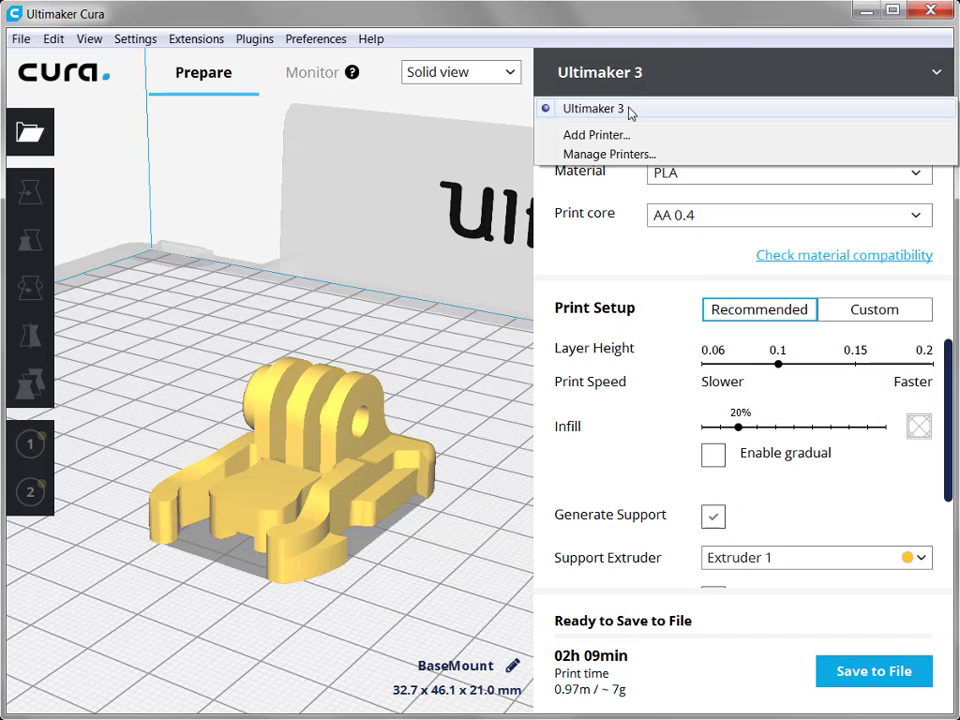
click(620, 171)
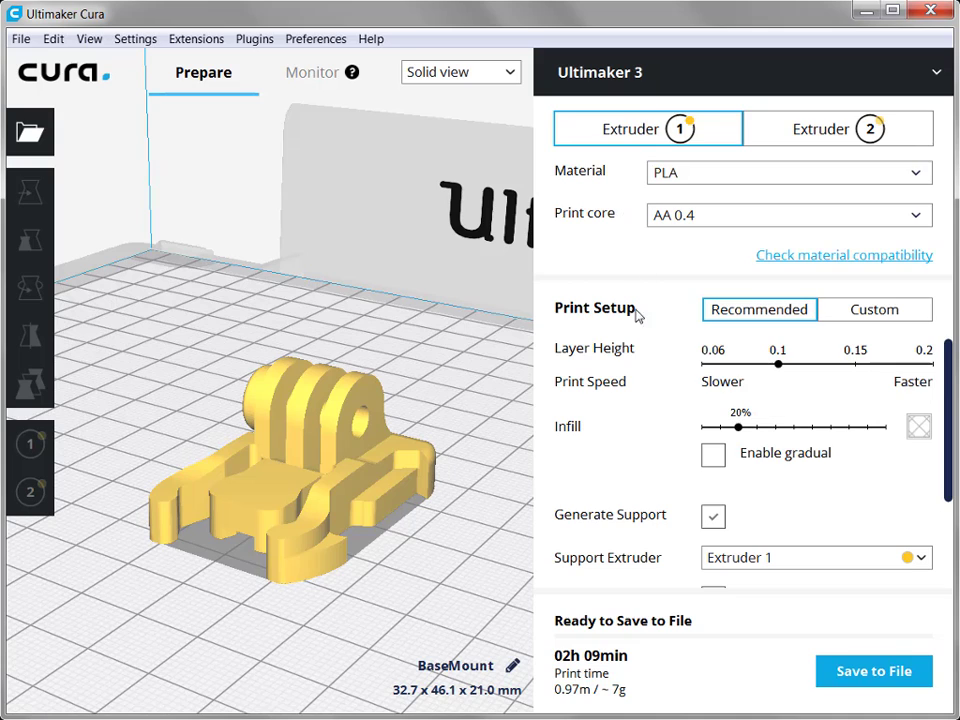
mouse_move(778, 366)
mouse_down()
mouse_move(707, 370)
mouse_move(855, 368)
mouse_move(789, 371)
mouse_up()
drag(738, 430, 759, 432)
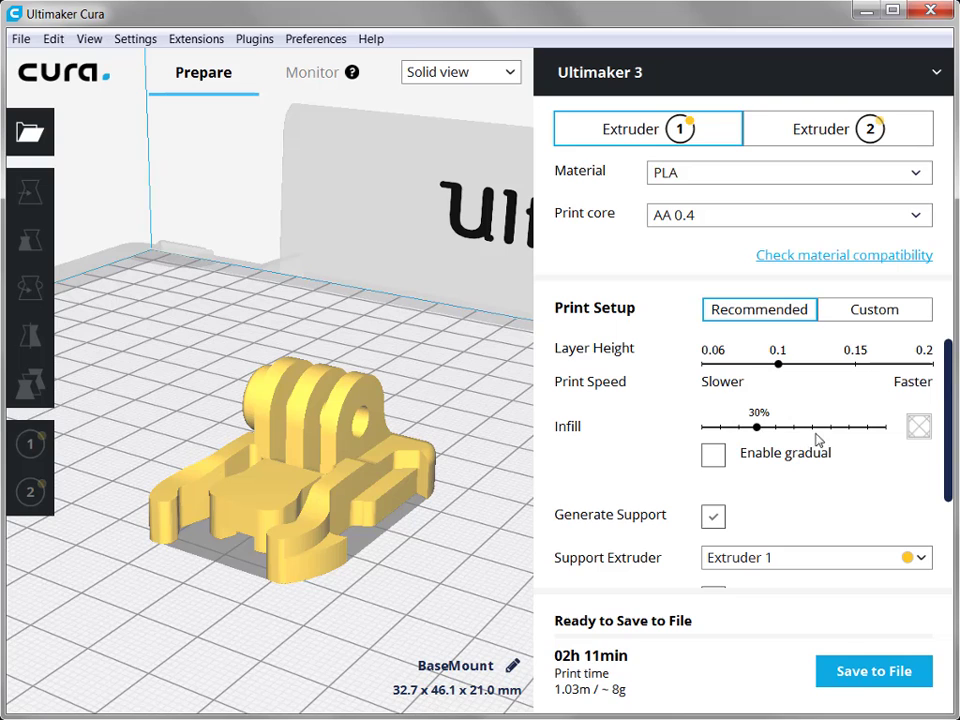
Step: Turn build plate adhesion off and back on for the BaseMount print
scroll(947, 440, down, 3)
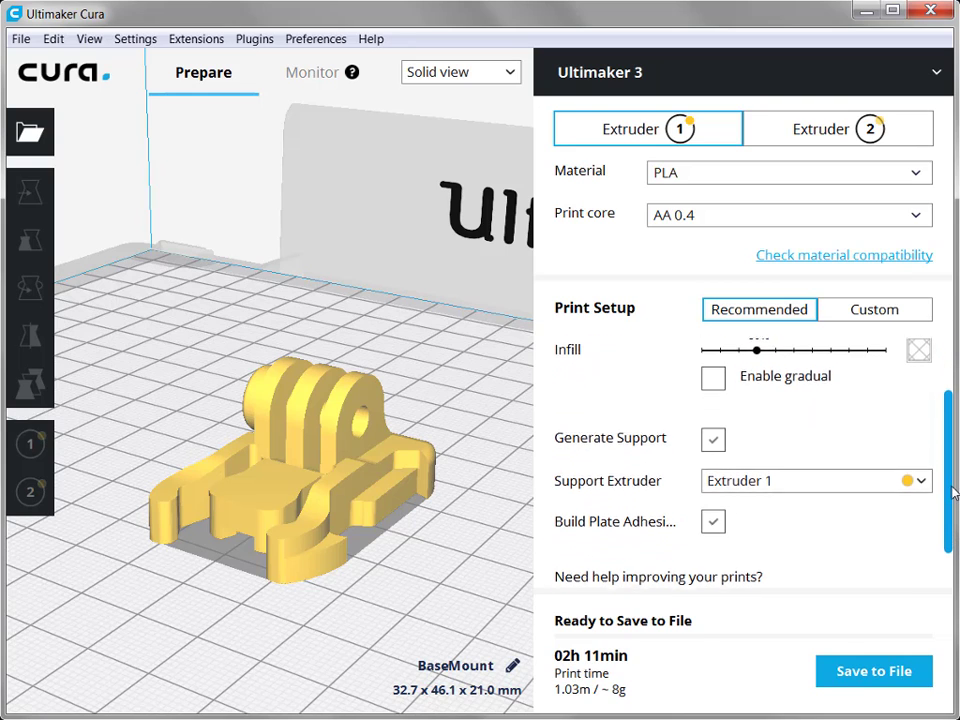
click(713, 522)
click(712, 522)
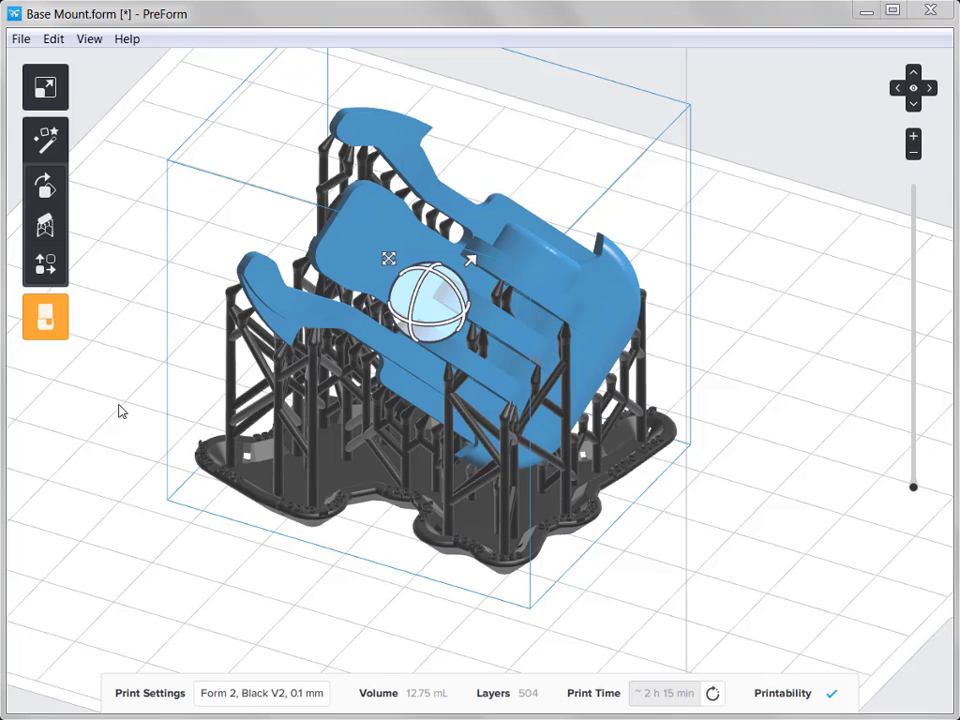
Step: In PreForm, check which printers are available for the Base Mount job, and close the print setup without sending it
click(48, 317)
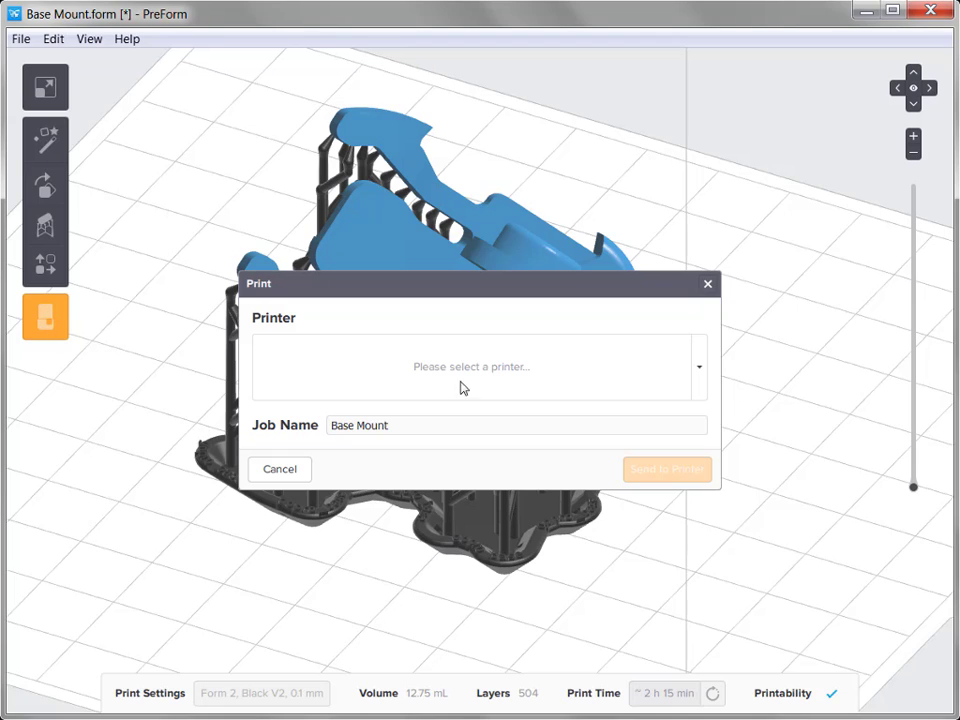
click(697, 384)
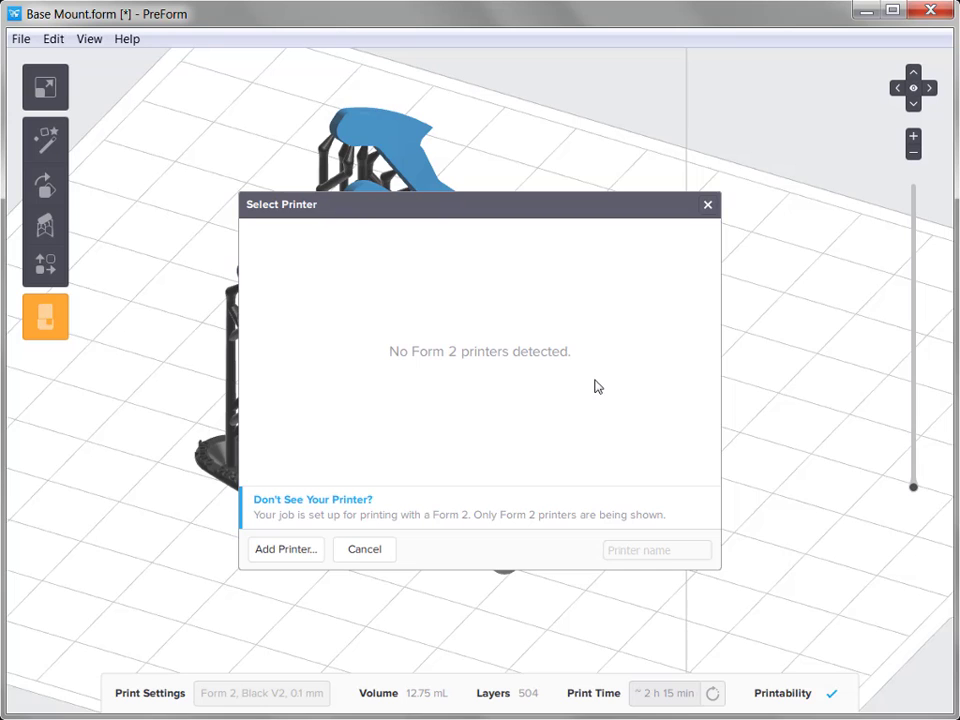
click(367, 549)
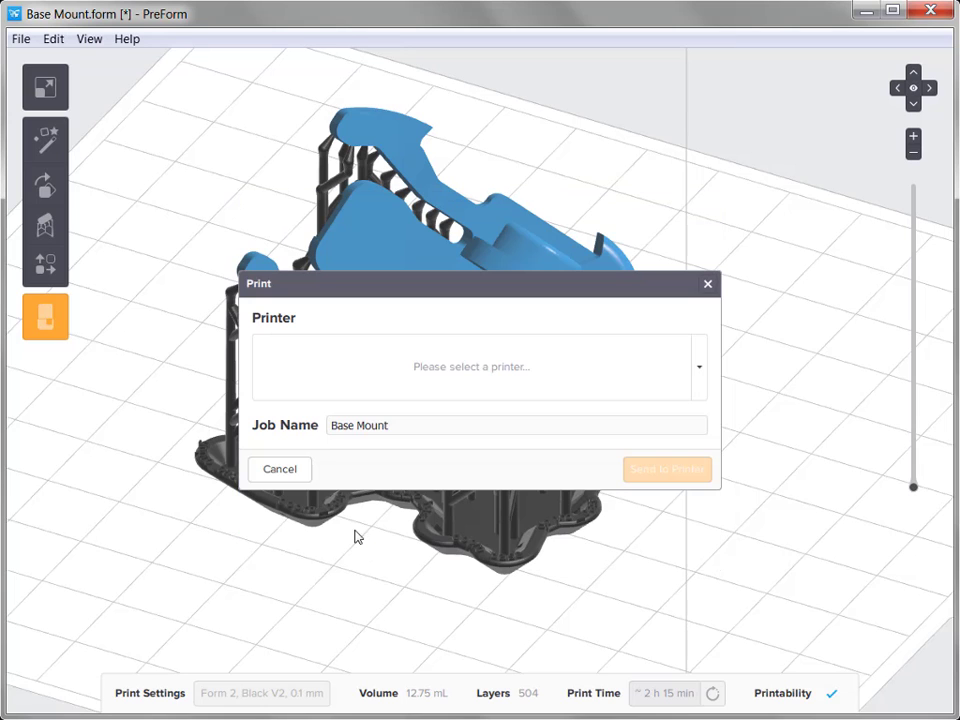
click(280, 469)
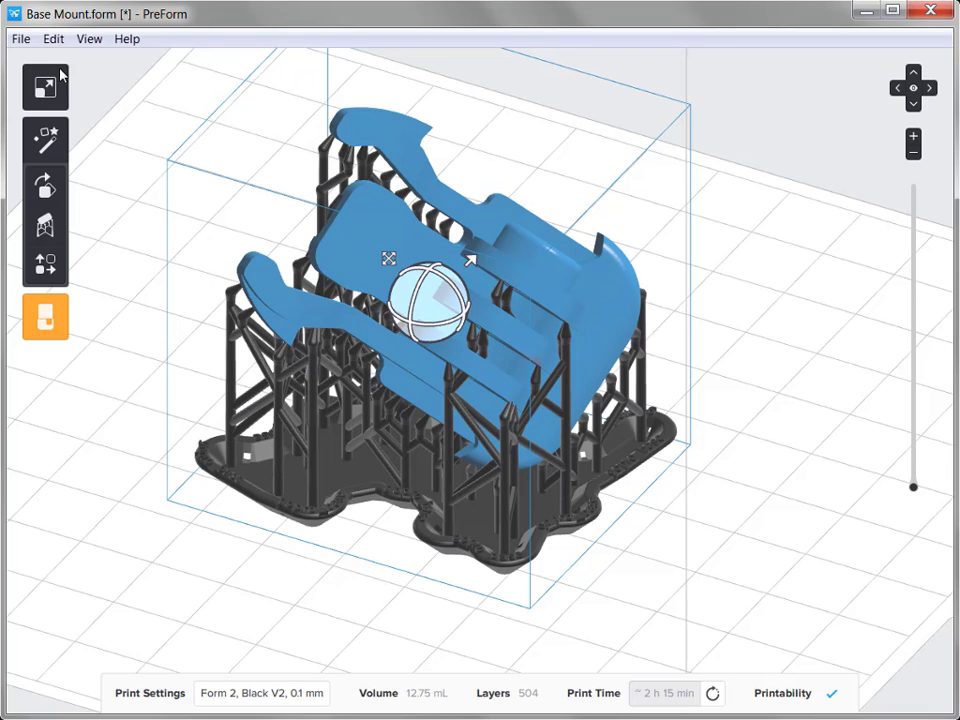
Step: Start saving the supported Base Mount print setup as a new file
click(22, 38)
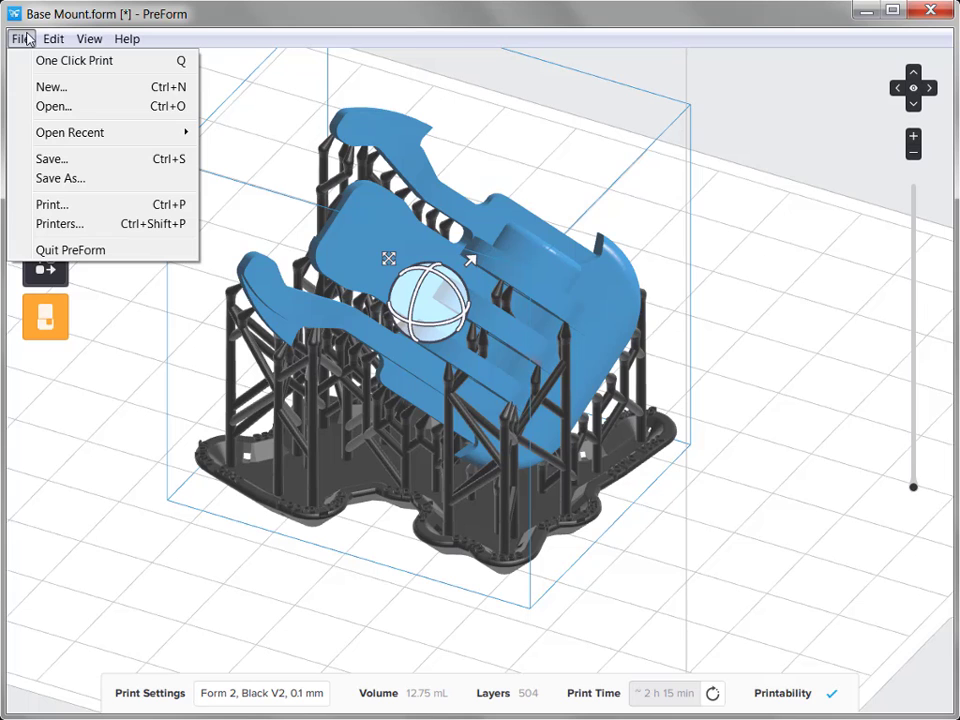
click(62, 180)
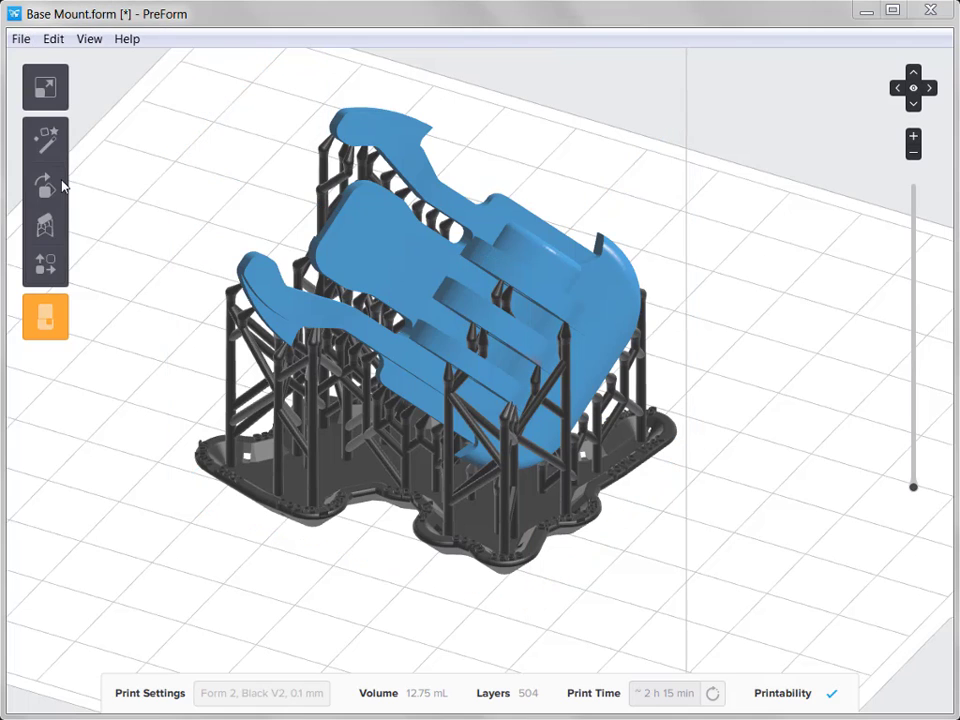